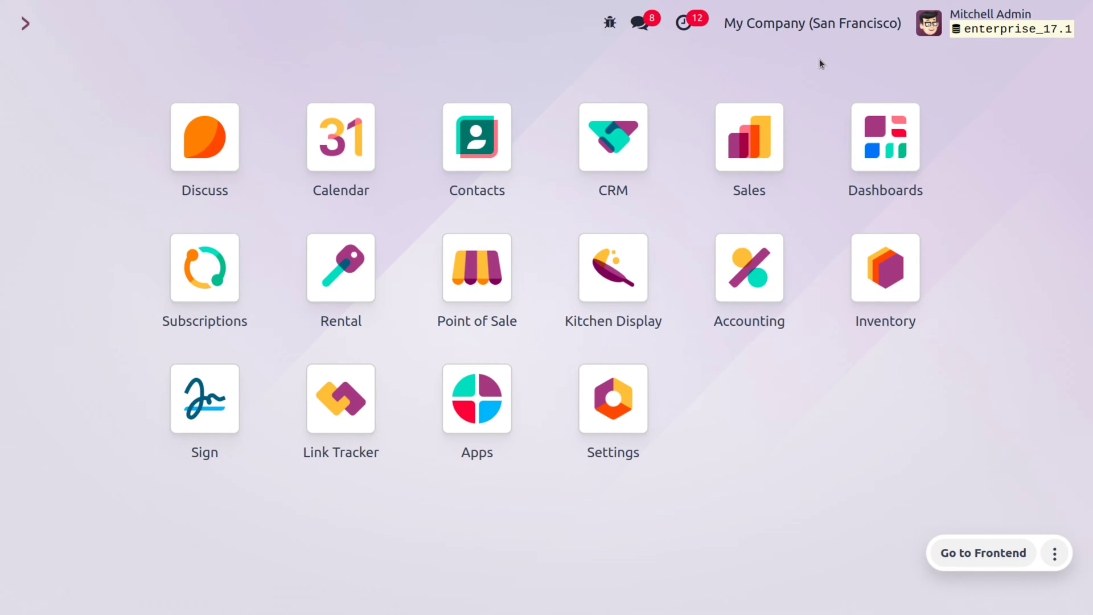
# Open the Sales settings and search 'inco' to find the Default Incoterm, currently [FCA] FREE CARRIER.
pyautogui.write('sa')
pyautogui.press('Return')
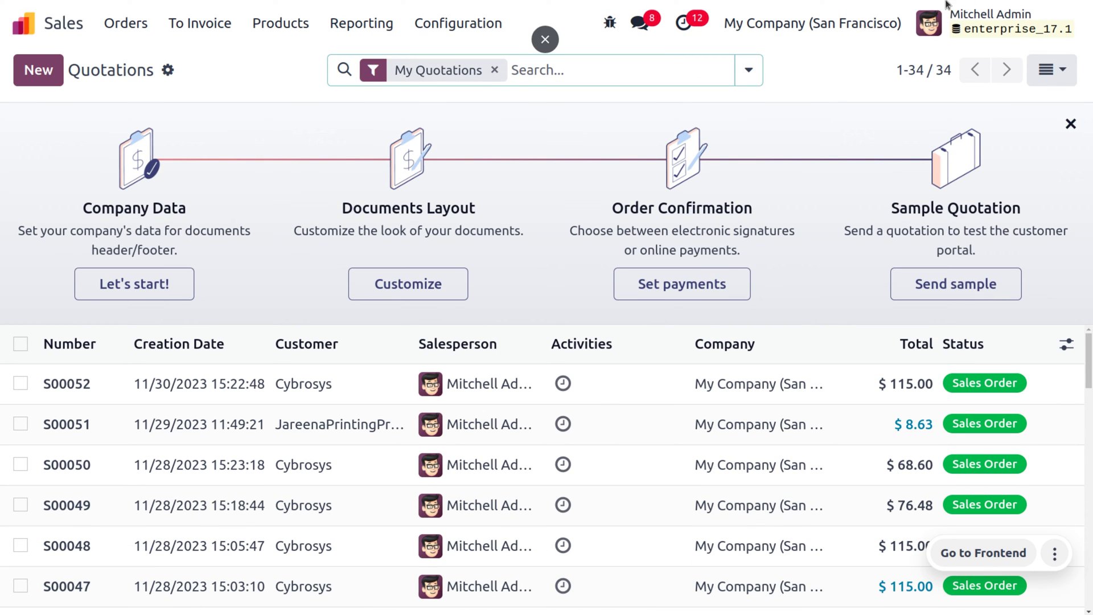
pyautogui.click(478, 18)
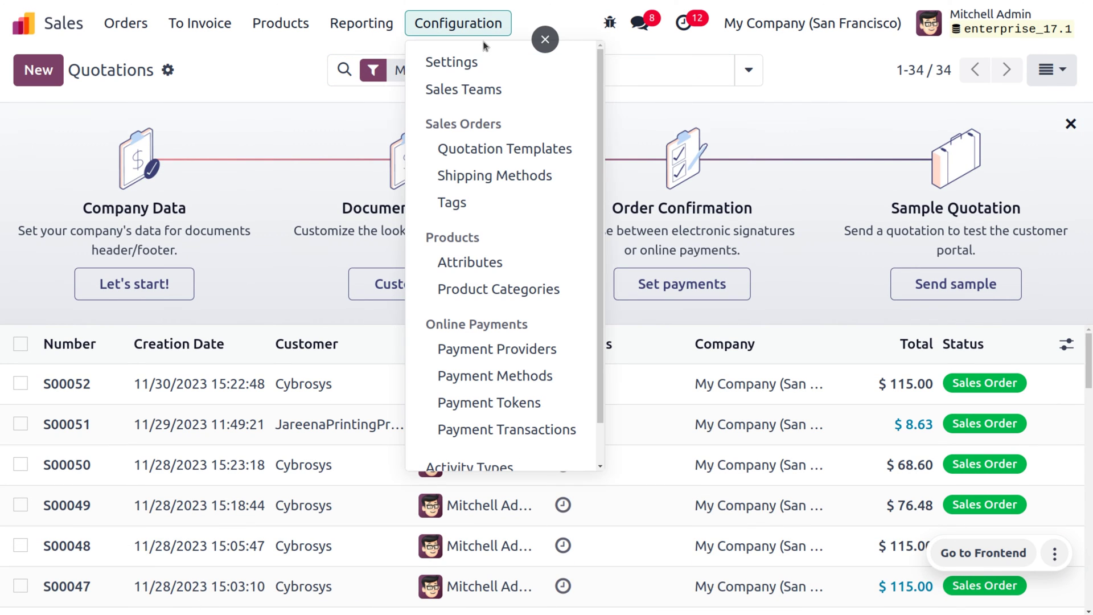
pyautogui.click(485, 64)
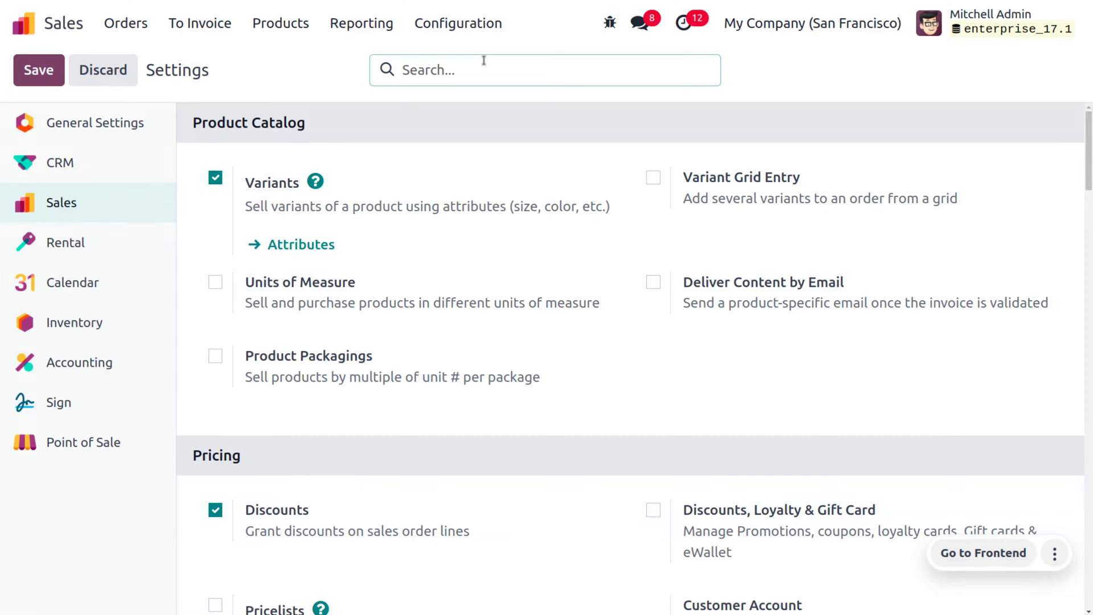
pyautogui.write('in')
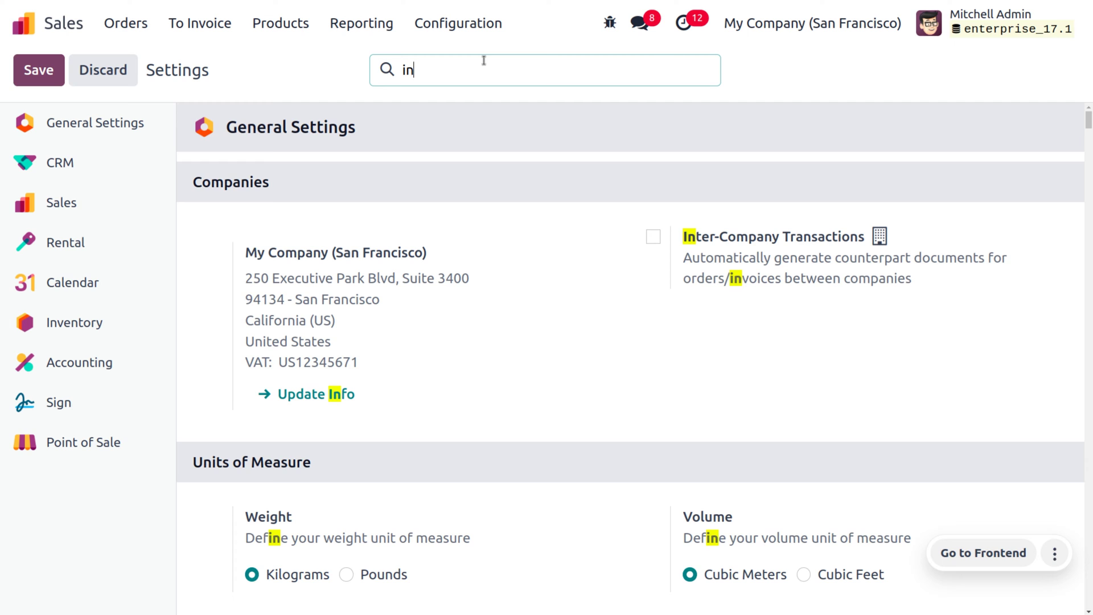
pyautogui.write('co')
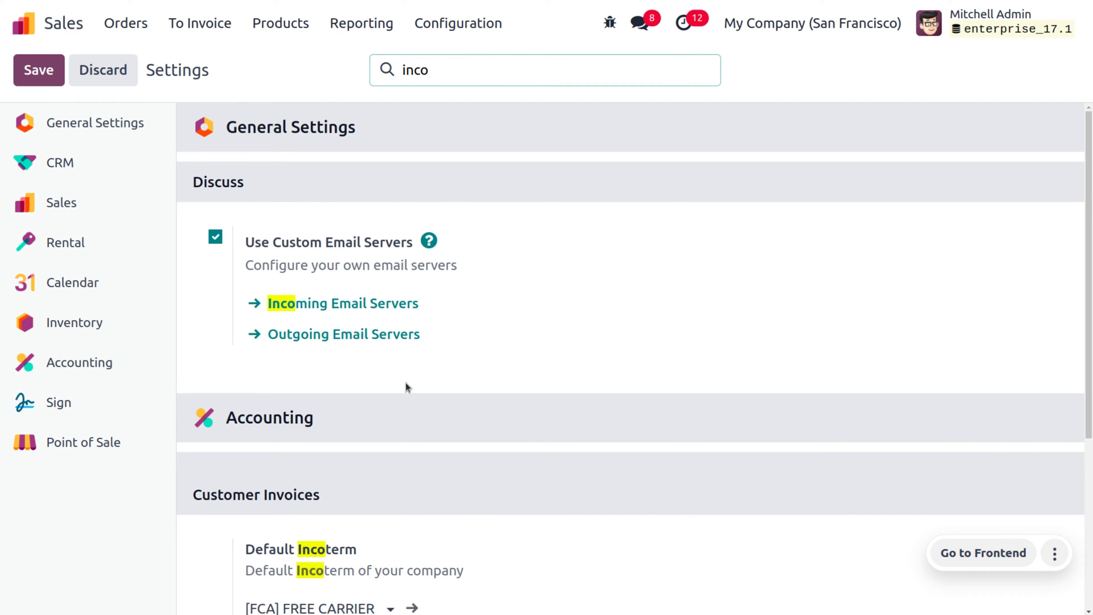
pyautogui.scroll(-2, 406, 384)
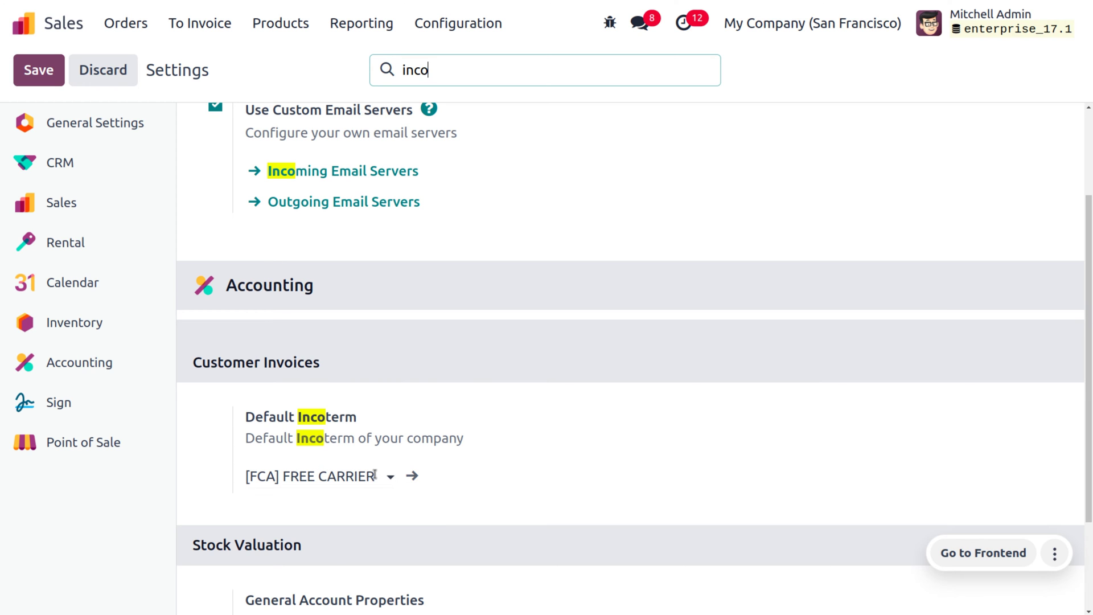
# Delete the Default Incoterm value and close the Search More and new incoterm dialogs without creating one.
pyautogui.click(374, 476)
pyautogui.press('BackSpace')
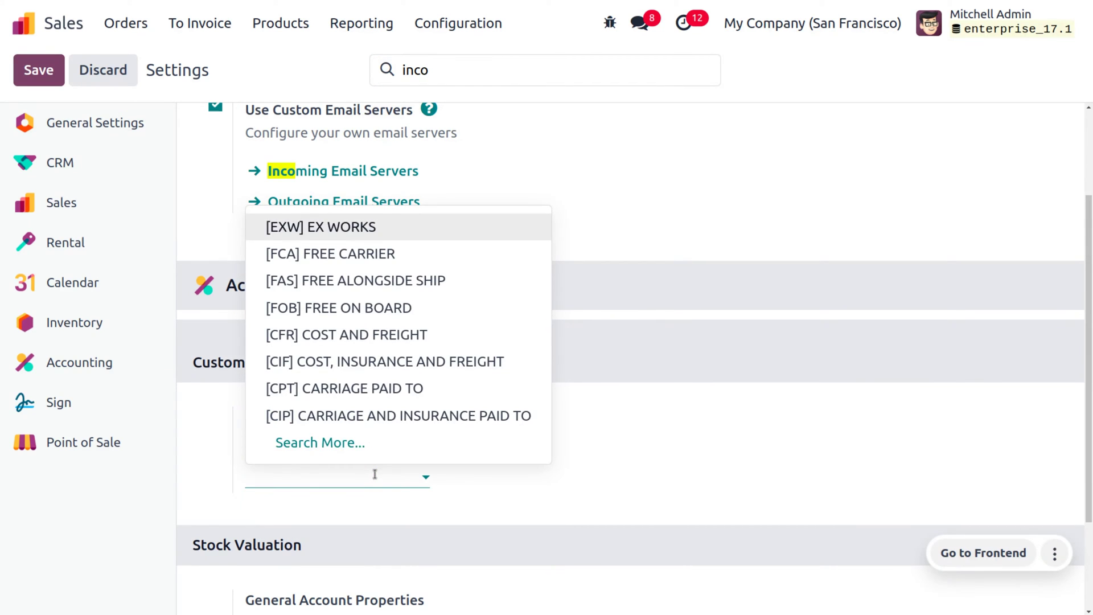
pyautogui.click(309, 451)
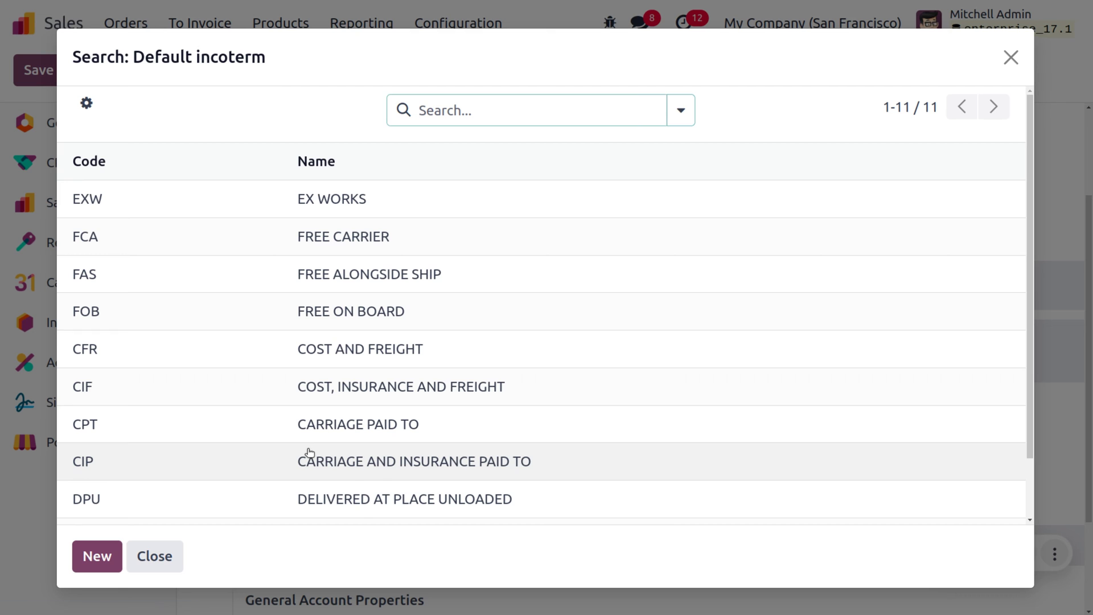
pyautogui.scroll(-2, 308, 453)
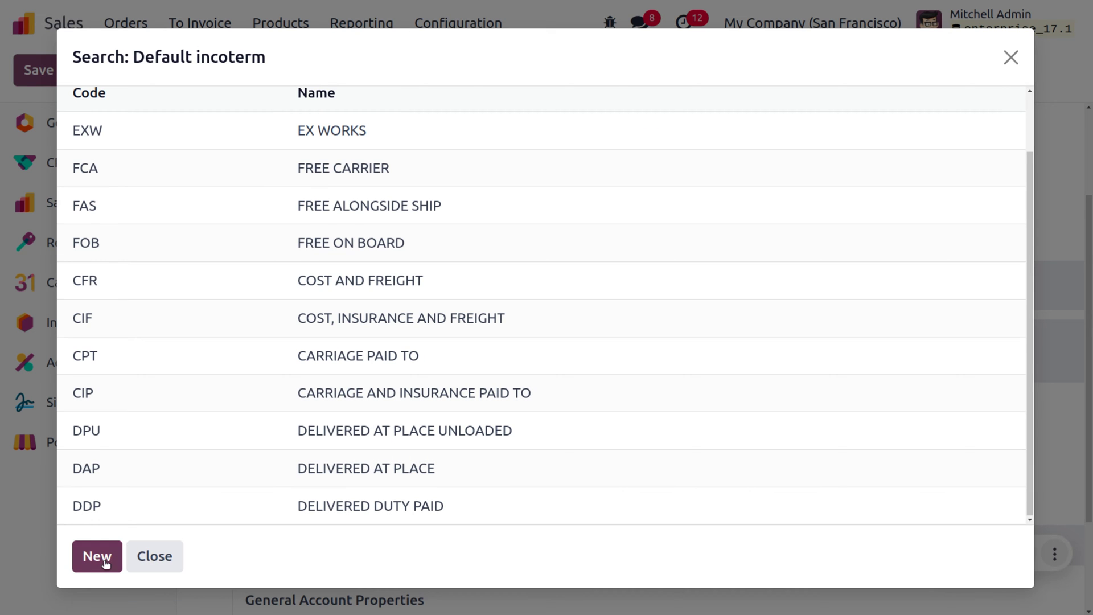
pyautogui.click(104, 562)
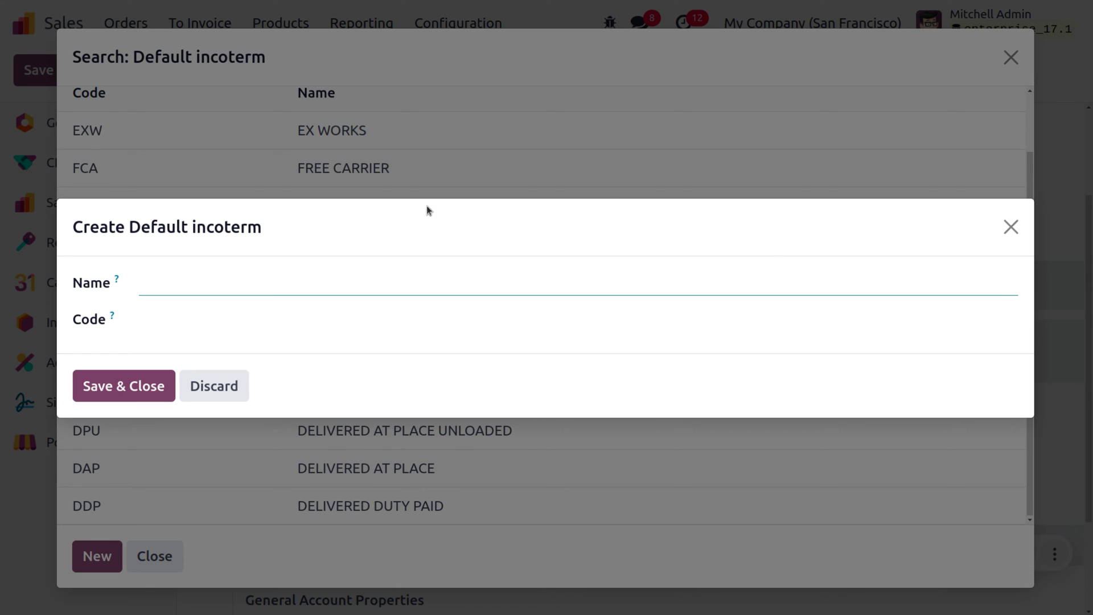
pyautogui.click(1010, 226)
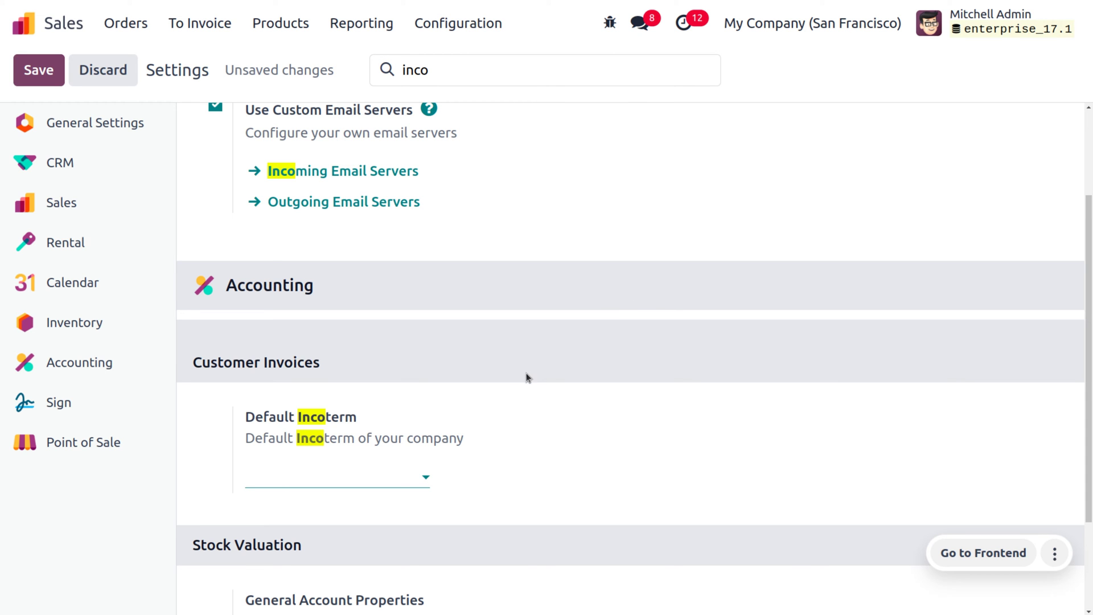
# Choose [FCA] FREE CARRIER as the Default Incoterm and save the settings.
pyautogui.click(302, 470)
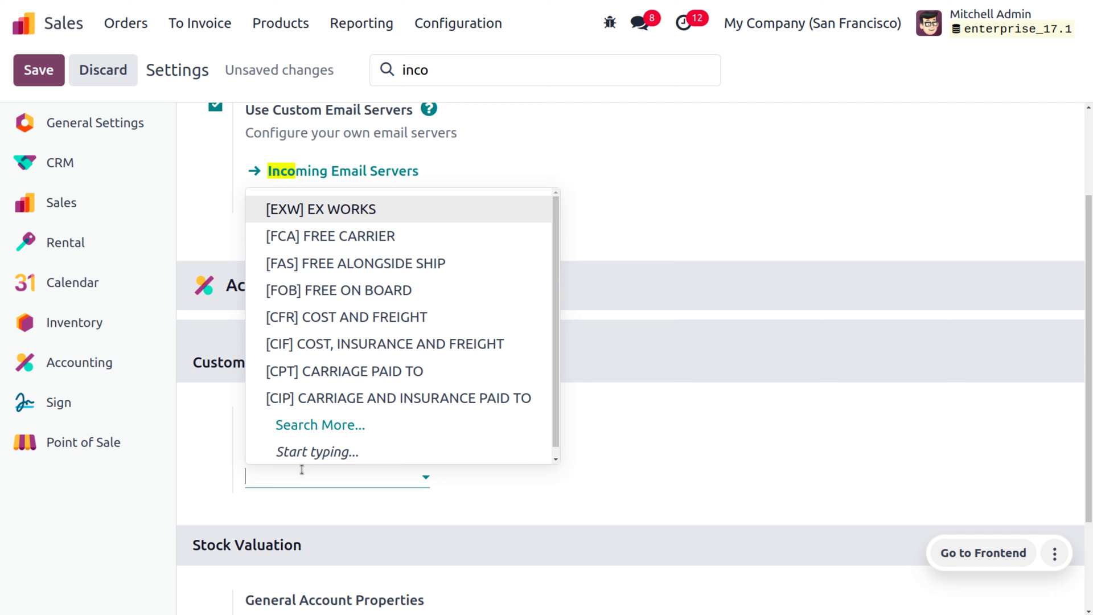
pyautogui.click(391, 237)
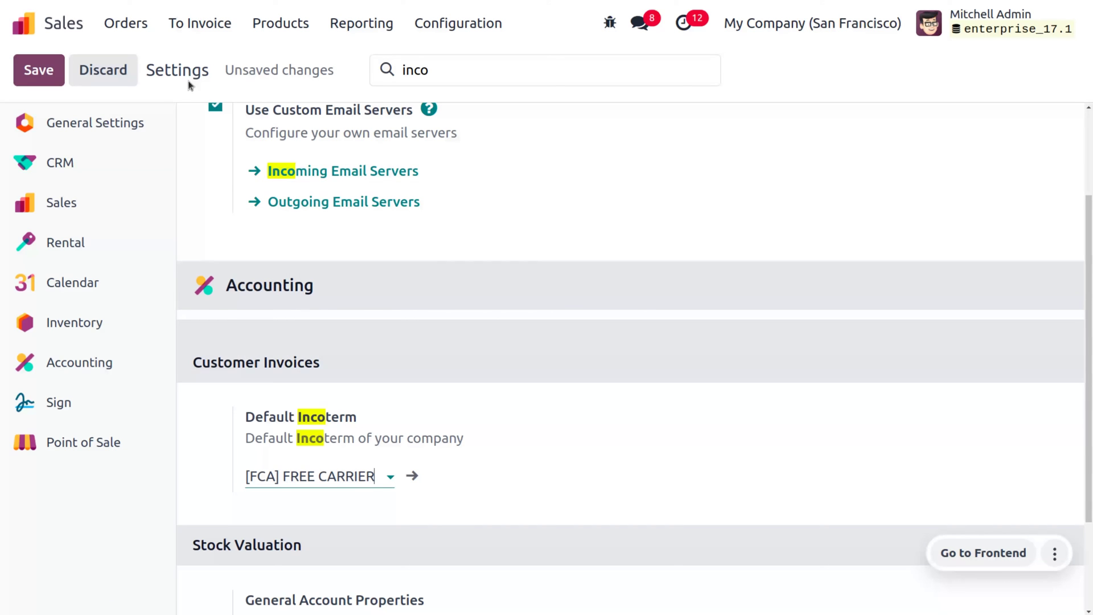
pyautogui.click(25, 66)
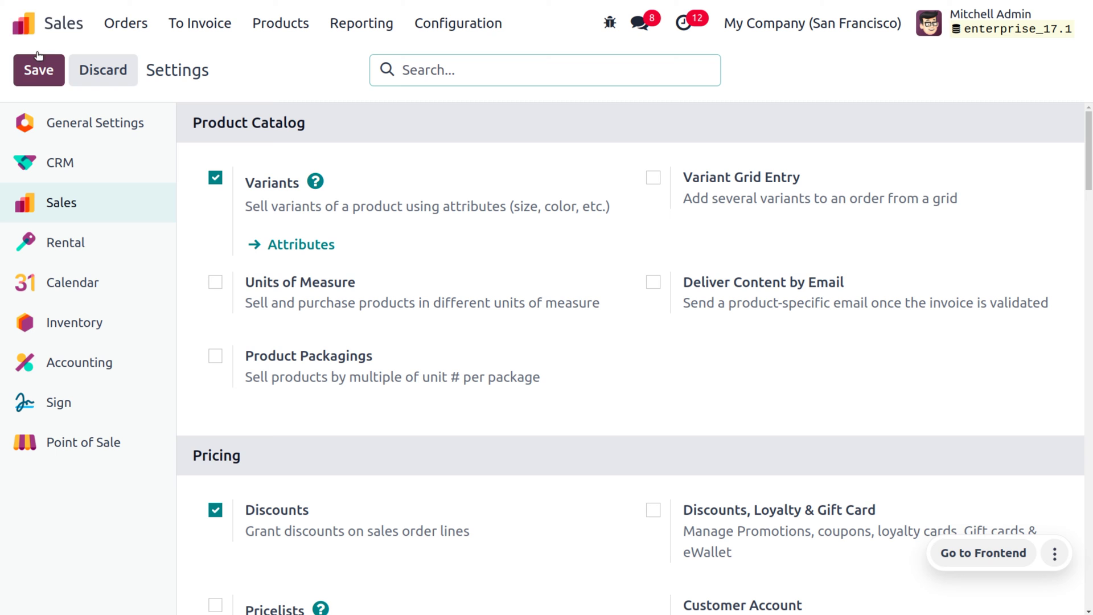
# Create a new quotation with Cybrosys as the customer.
pyautogui.click(125, 26)
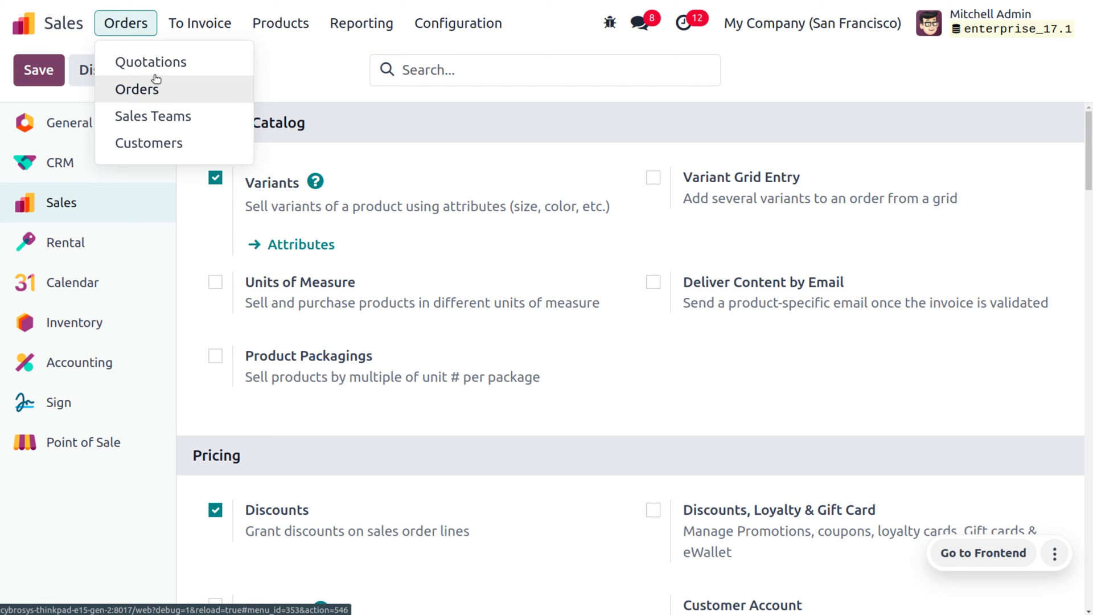
pyautogui.click(155, 64)
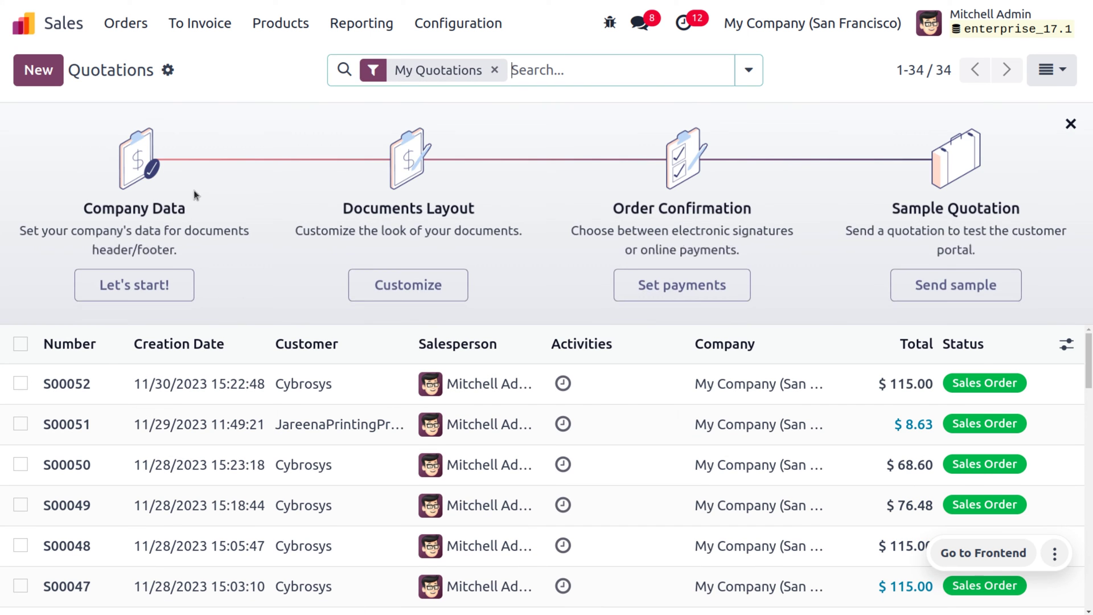
pyautogui.click(45, 84)
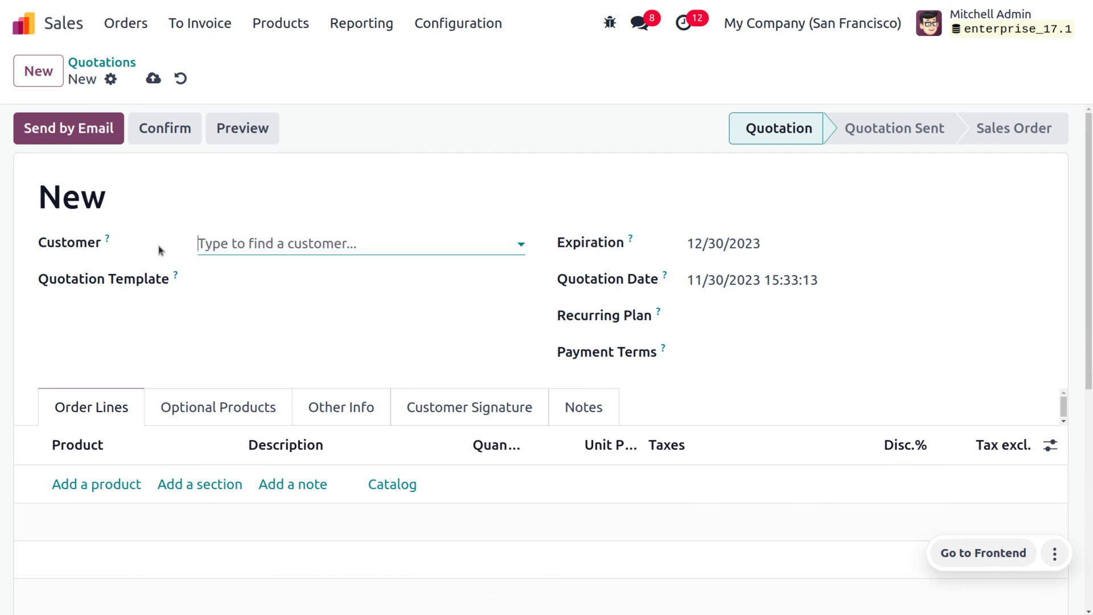
pyautogui.click(208, 244)
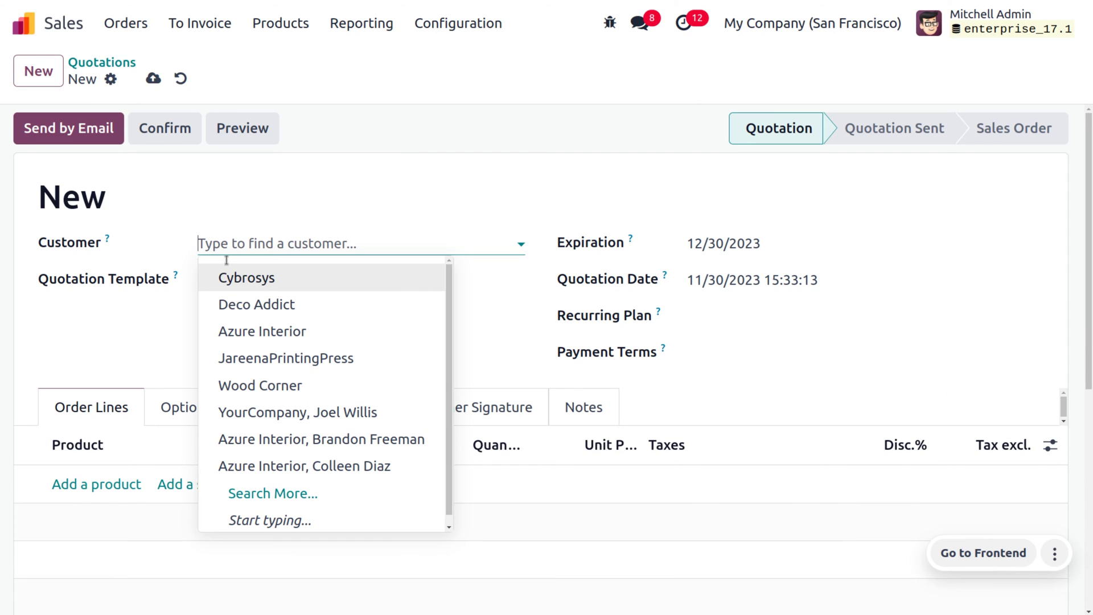
pyautogui.click(250, 286)
# Add a [FURN_5555] Cable Management Box line with quantity 80.
pyautogui.click(98, 483)
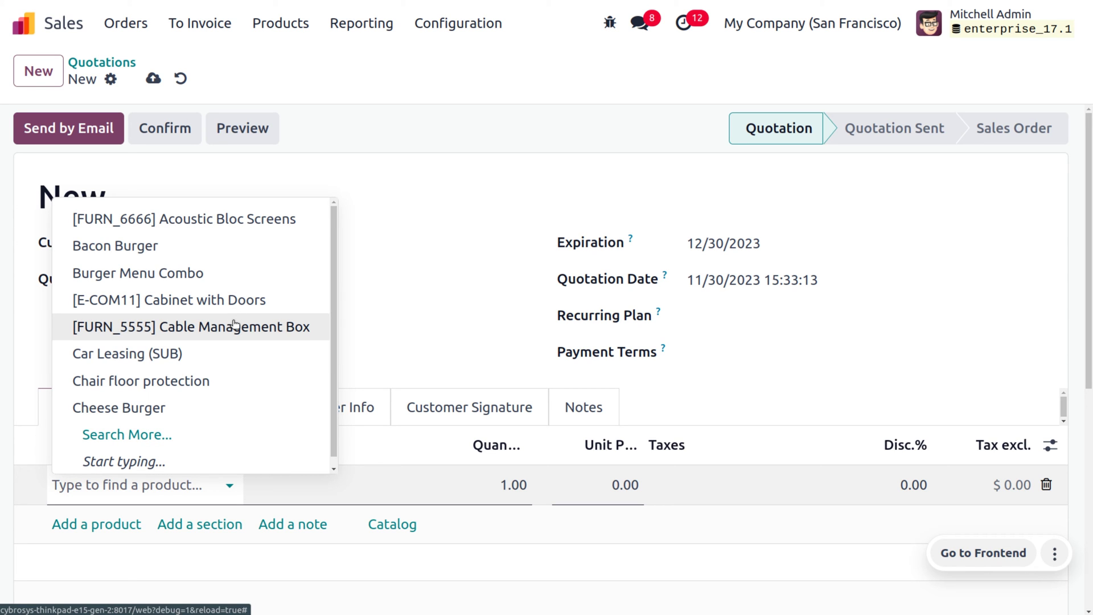
pyautogui.click(235, 326)
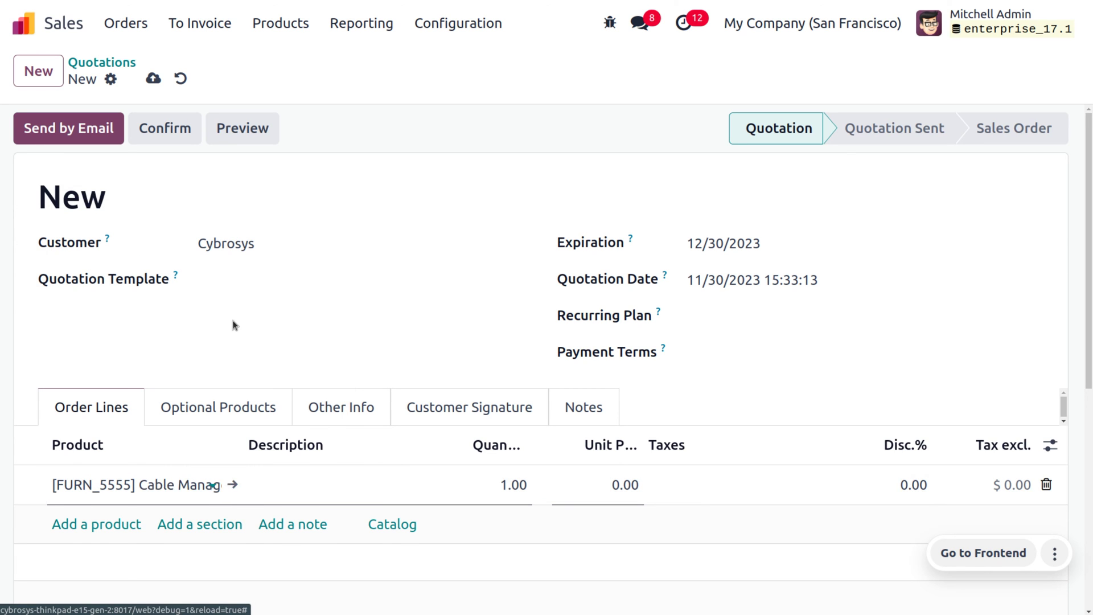
pyautogui.click(504, 496)
pyautogui.write('80')
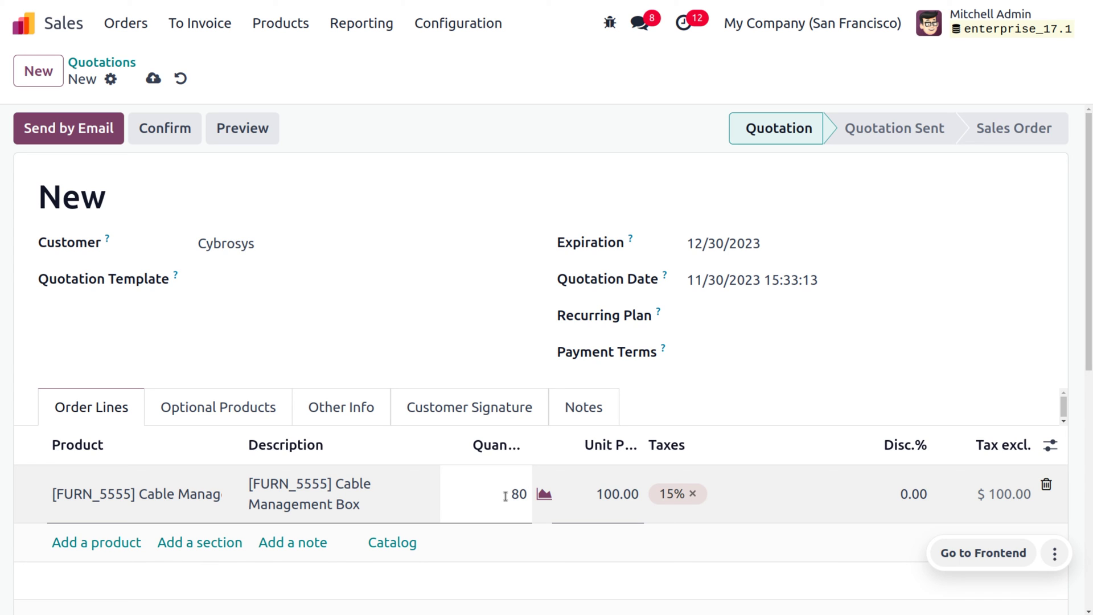
# Under Other Info, set incoterm [FCA] FREE CARRIER and incoterm location 'kerala'.
pyautogui.click(335, 409)
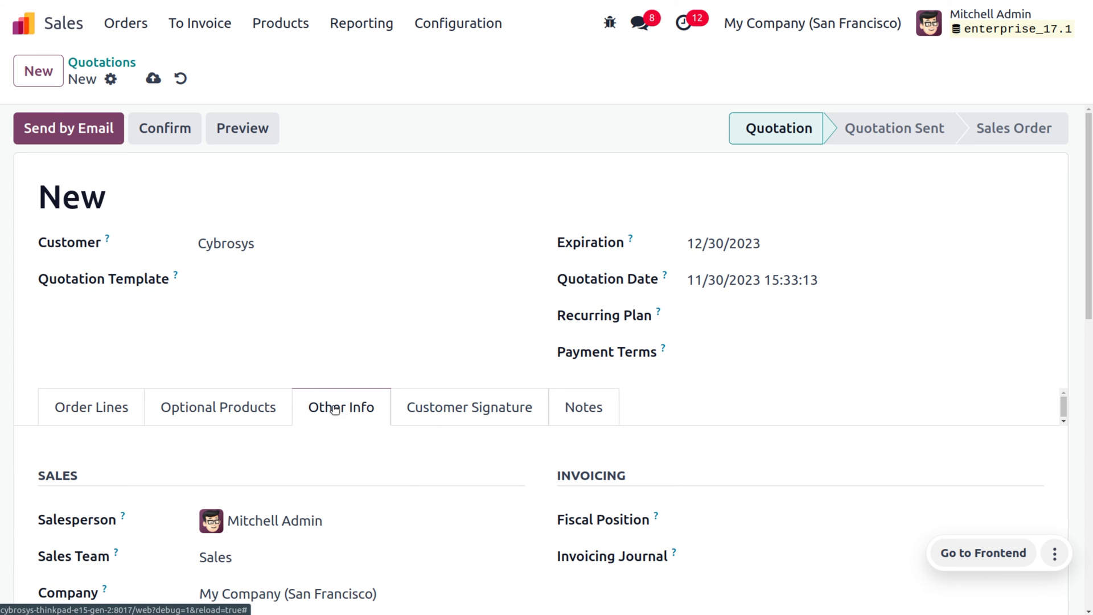
pyautogui.scroll(-4, 336, 409)
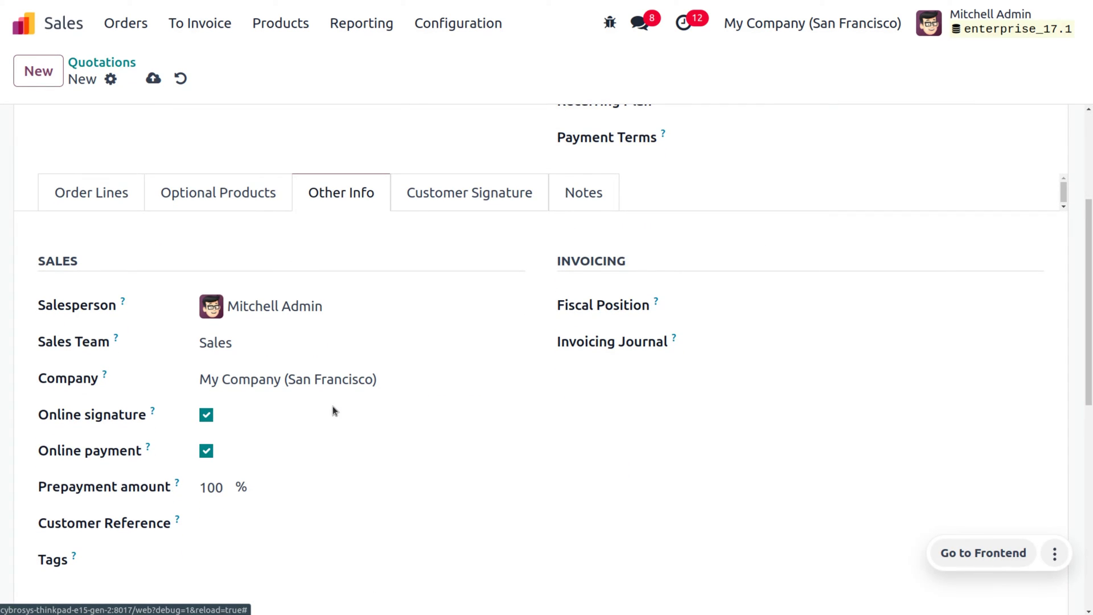
pyautogui.scroll(-2, 334, 410)
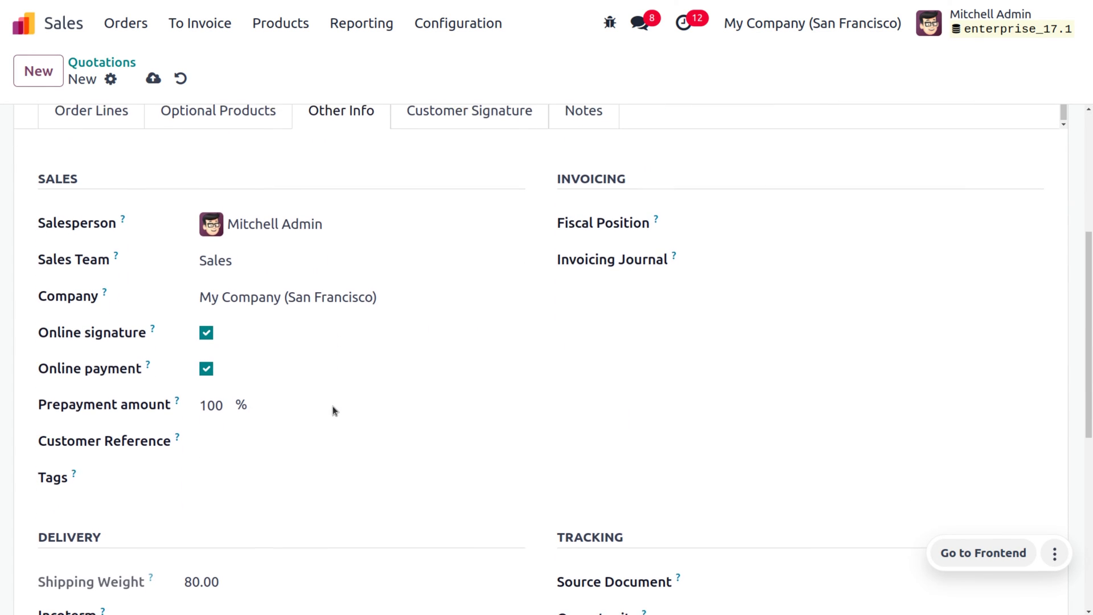
pyautogui.scroll(-3, 333, 405)
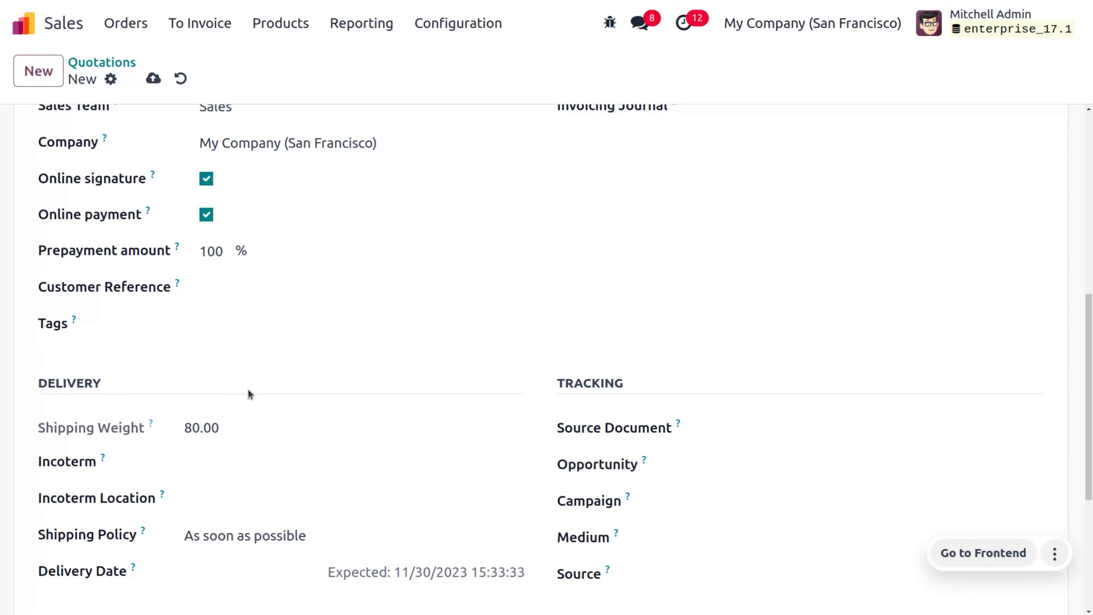
pyautogui.click(225, 461)
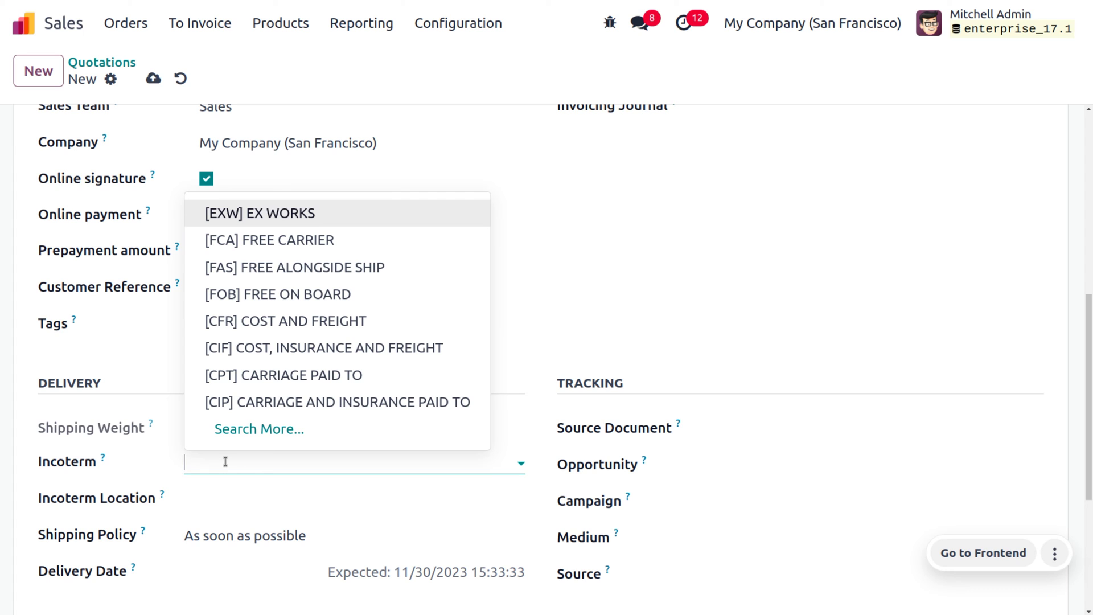
pyautogui.click(367, 252)
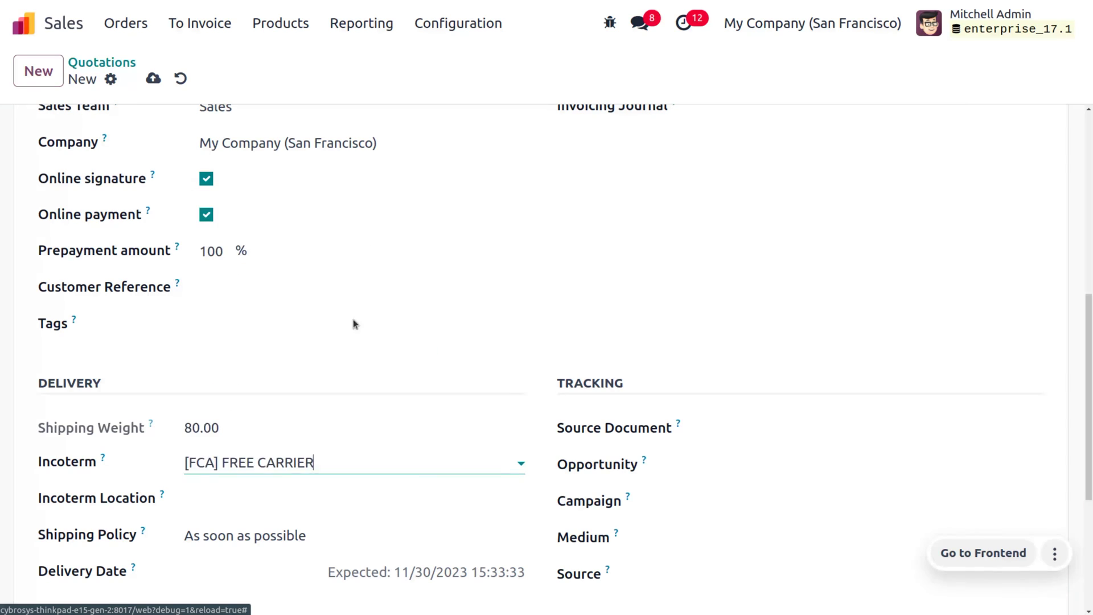
pyautogui.click(222, 496)
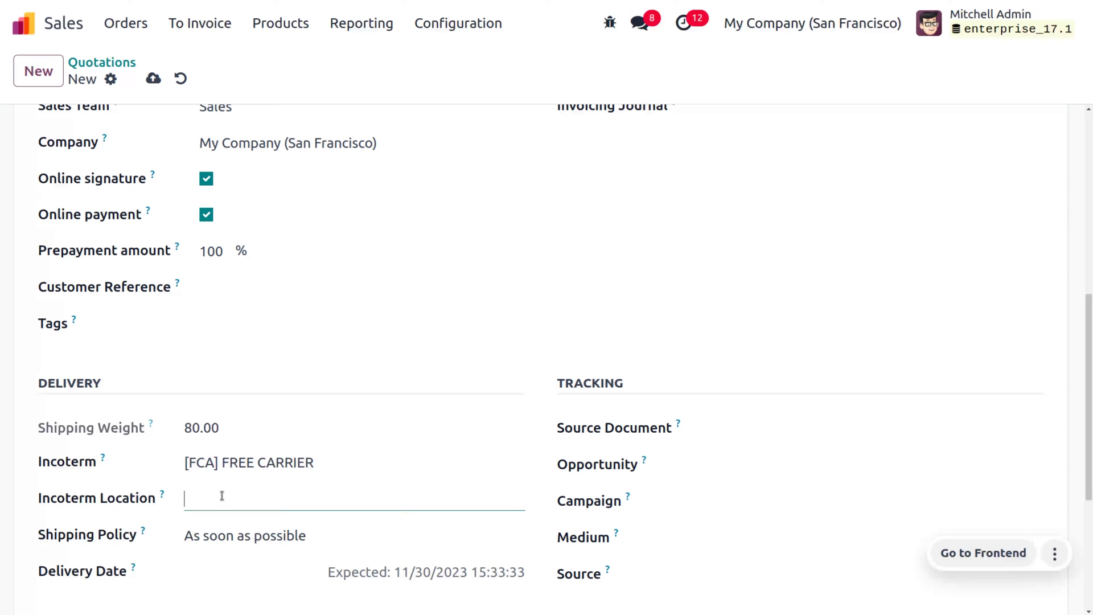
pyautogui.write('erala')
pyautogui.scroll(-5, 222, 497)
pyautogui.scroll(10, 222, 497)
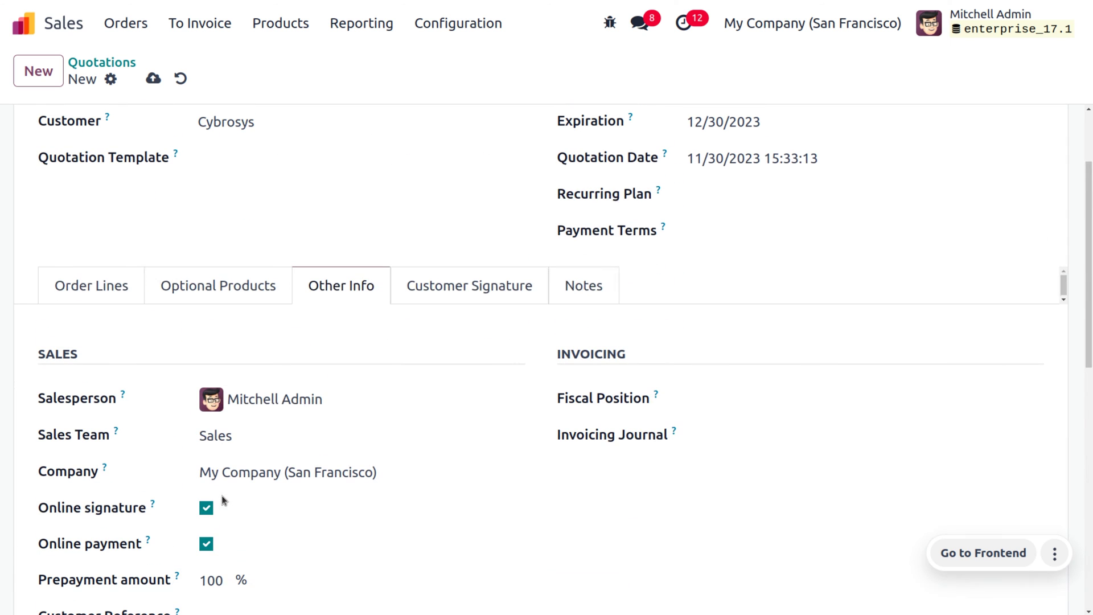
# Save quotation S00053 and confirm it as a sales order.
pyautogui.click(152, 79)
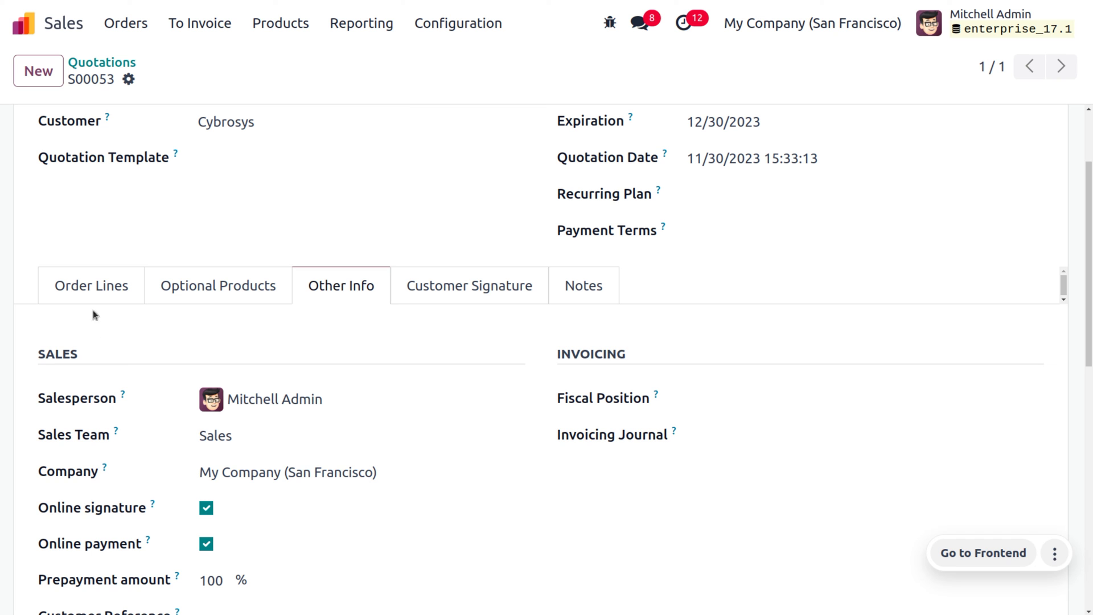
pyautogui.click(91, 285)
pyautogui.scroll(2, 265, 220)
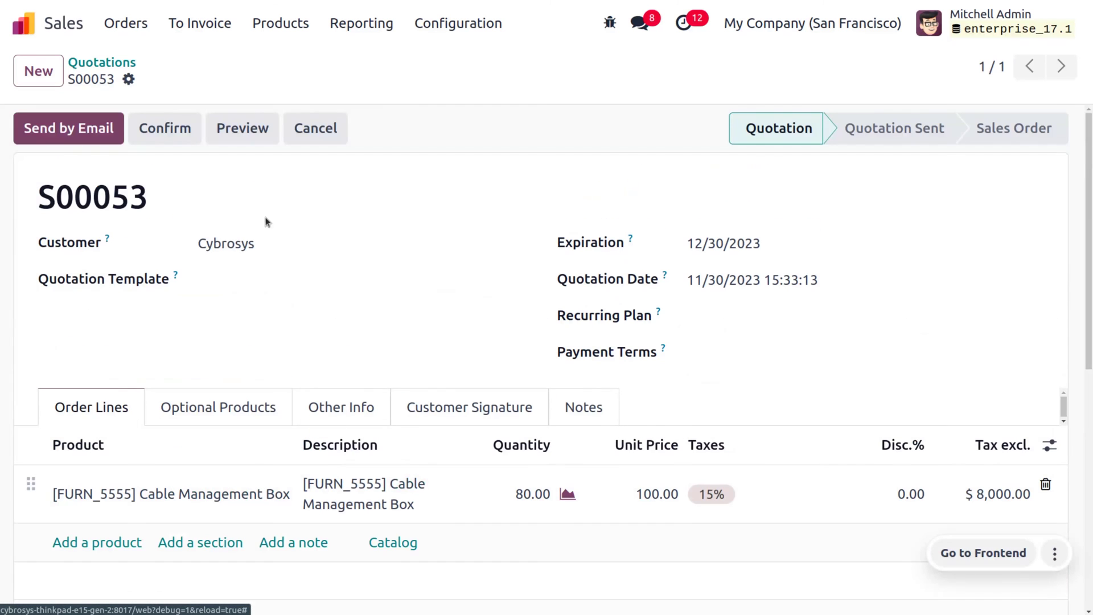
pyautogui.click(160, 126)
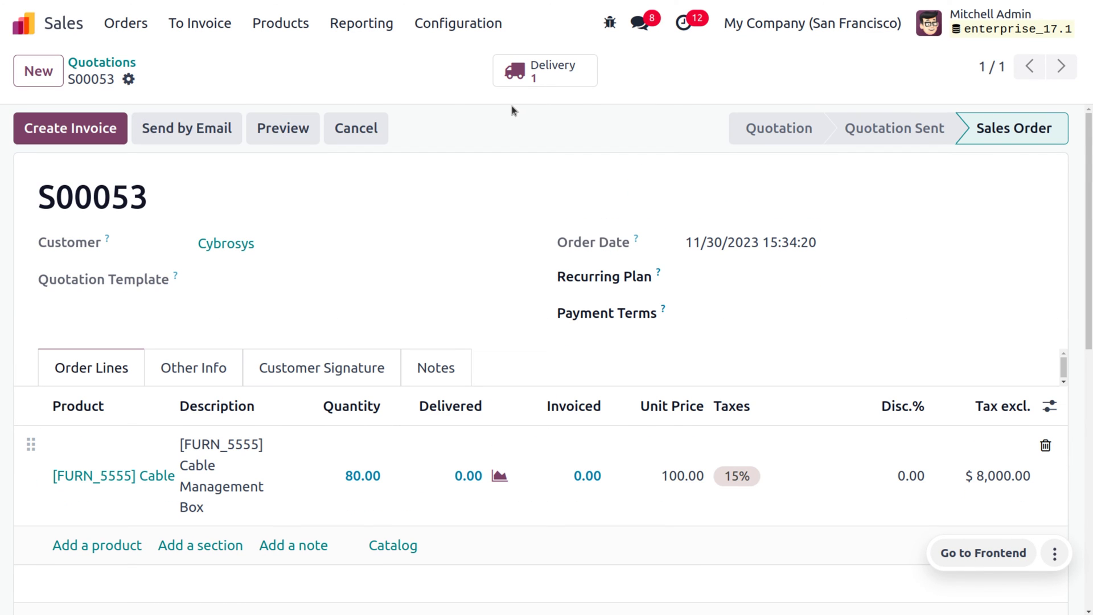
# Validate delivery WH/OUT/00037 for the 80 units and return to S00053.
pyautogui.click(532, 71)
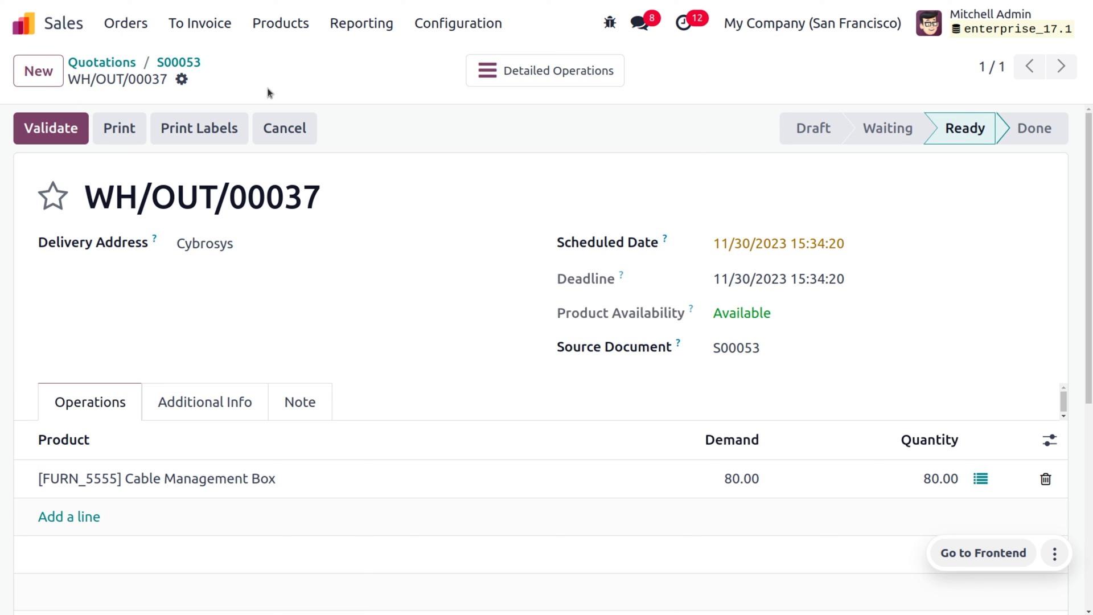
pyautogui.click(69, 130)
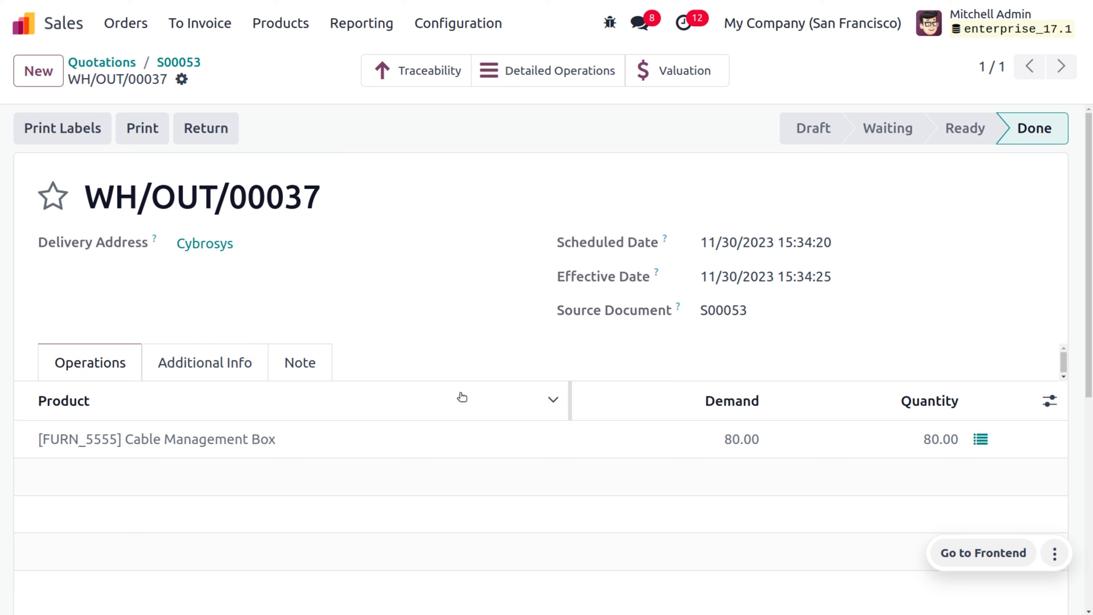
pyautogui.click(177, 62)
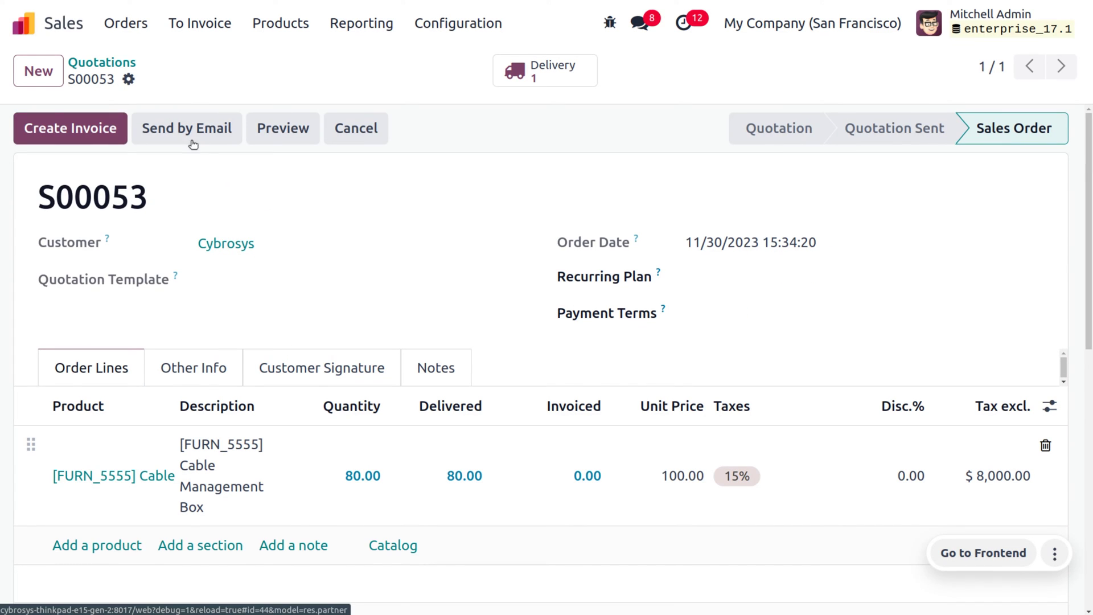
# Create a regular draft invoice, check its FCA incoterm details, and post it as INV/2023/00020.
pyautogui.click(85, 125)
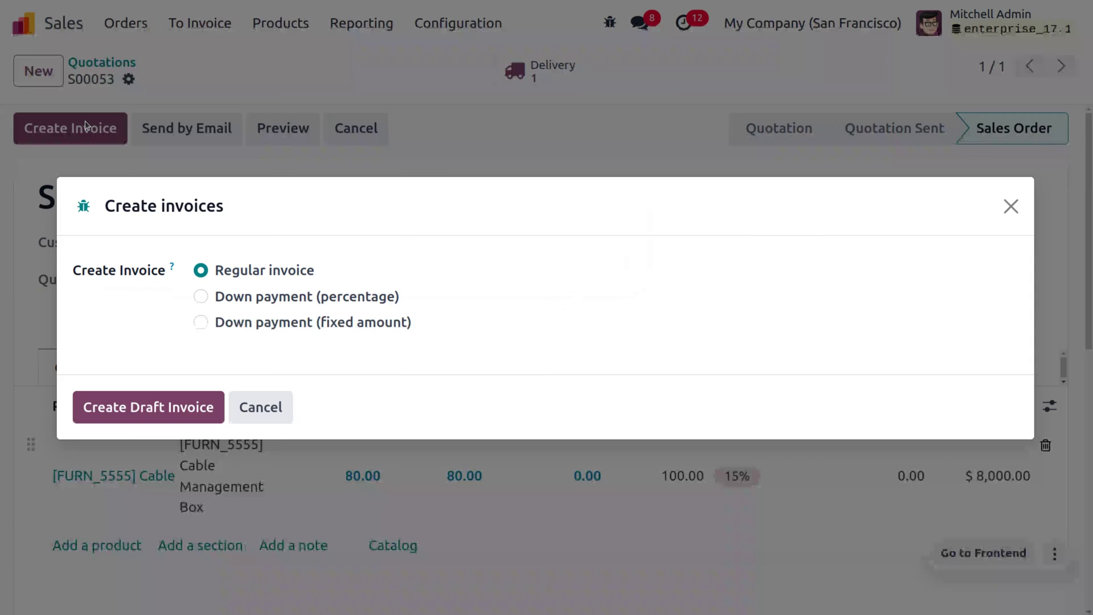
pyautogui.click(195, 413)
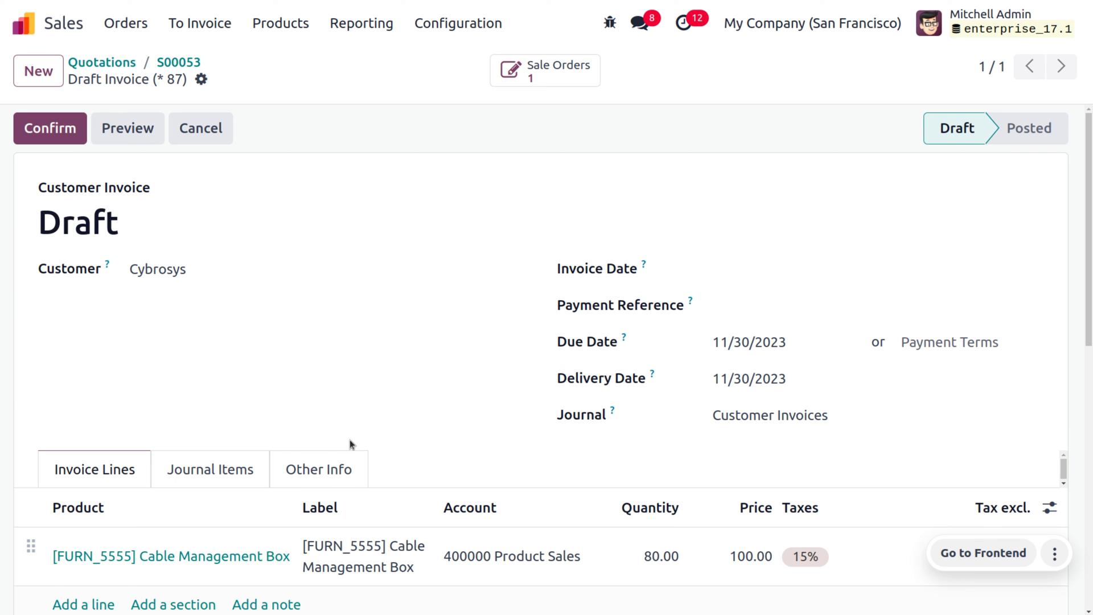
pyautogui.click(302, 469)
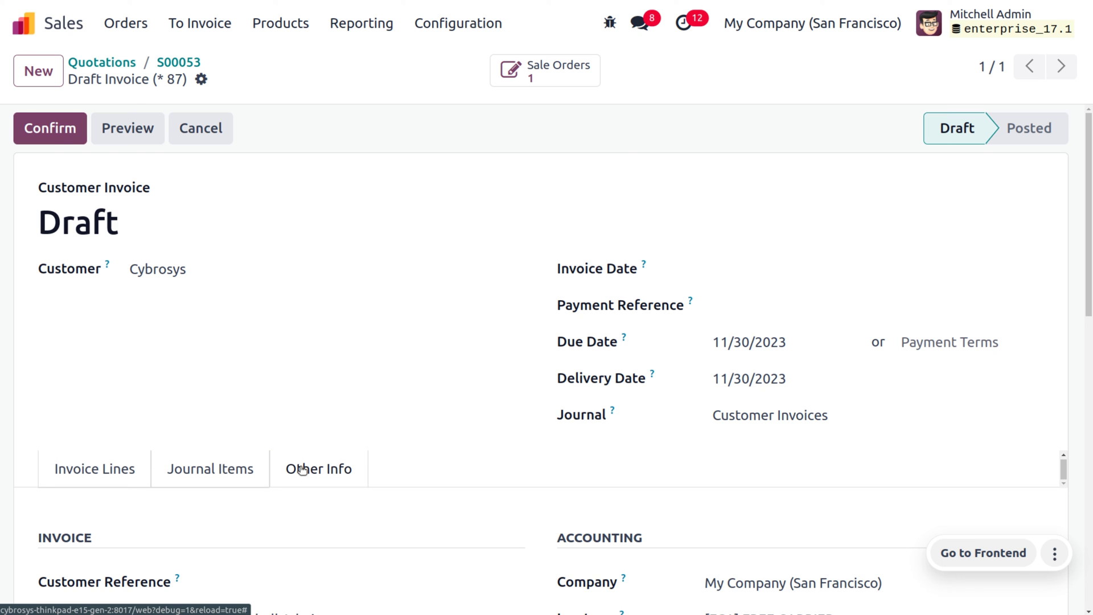
pyautogui.scroll(-5, 302, 469)
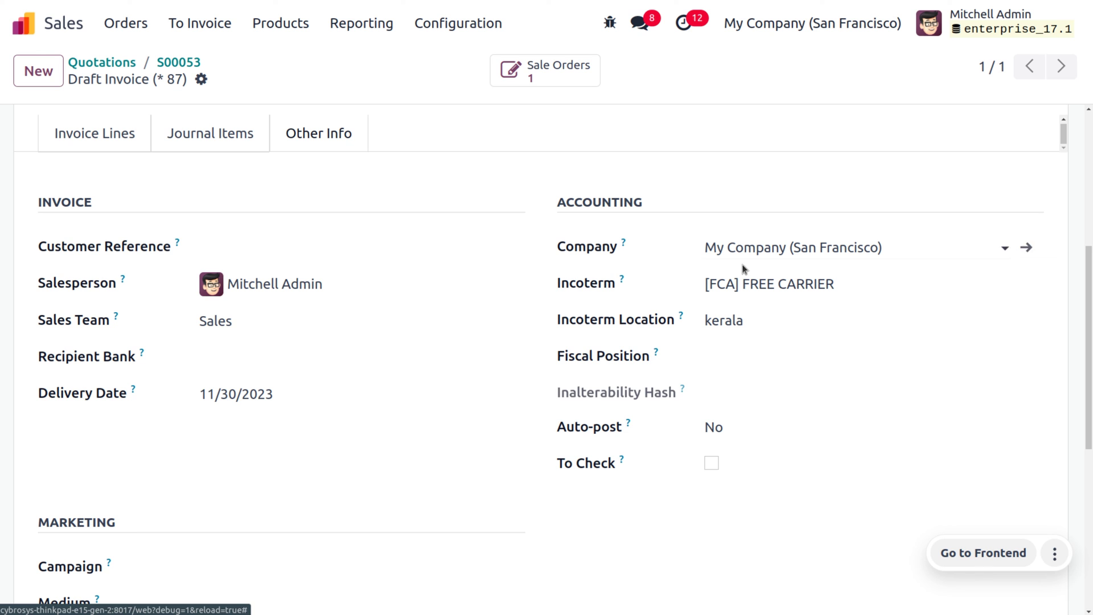
pyautogui.scroll(5, 721, 338)
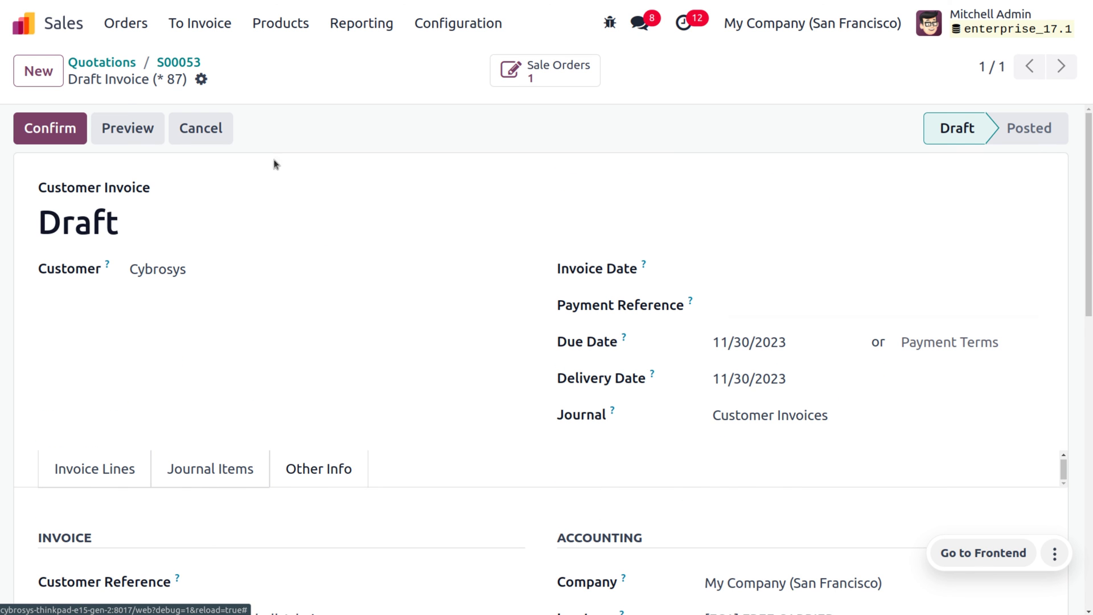
pyautogui.click(67, 119)
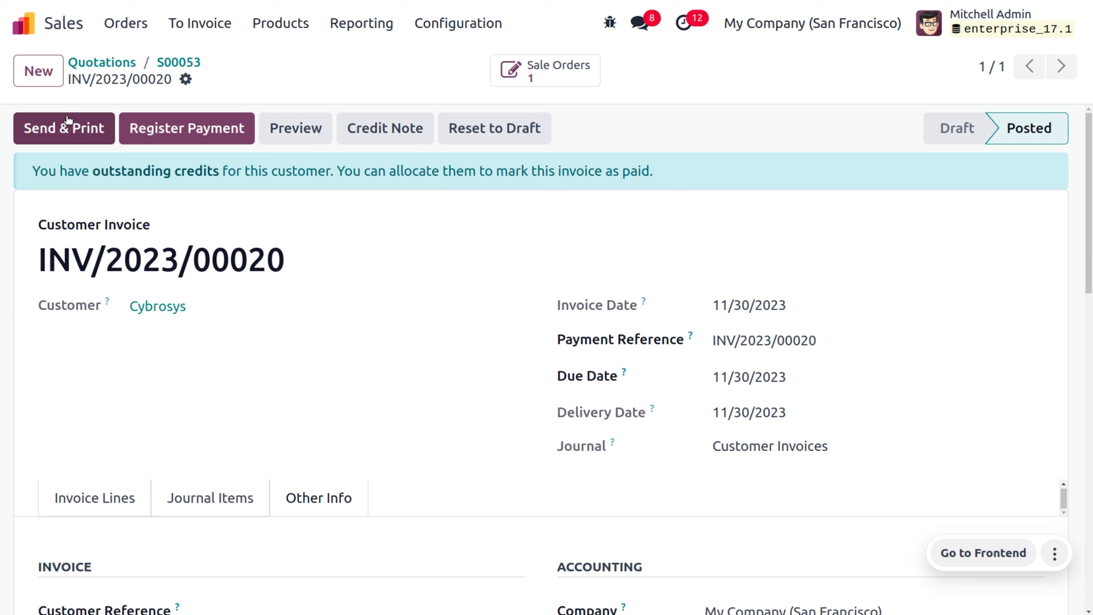
# Register the full $9,200.00 payment on INV/2023/00020 and open its customer preview.
pyautogui.click(170, 127)
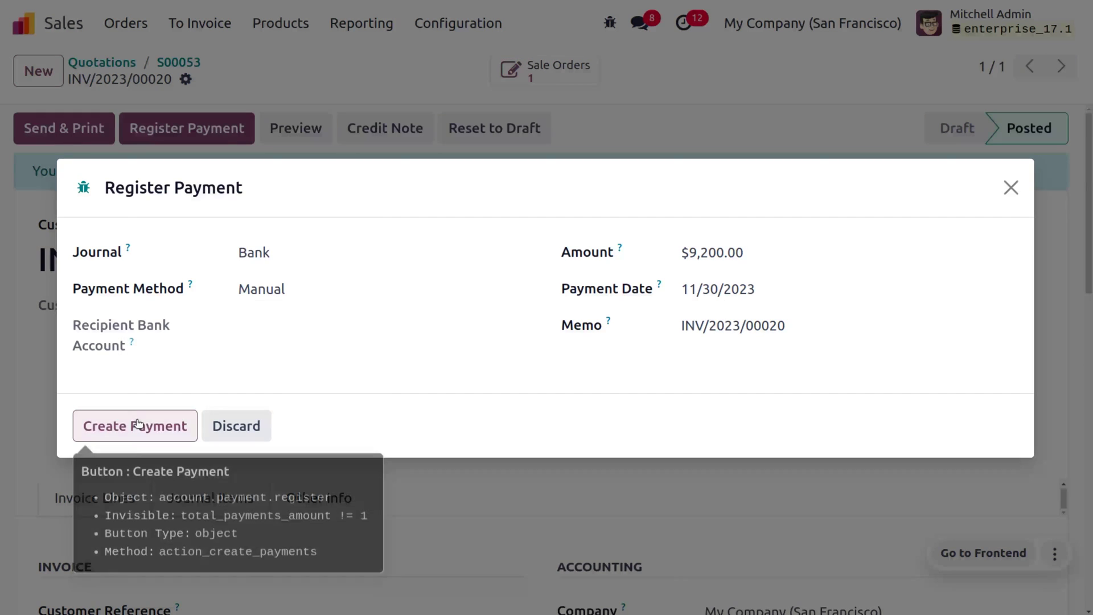
pyautogui.click(136, 421)
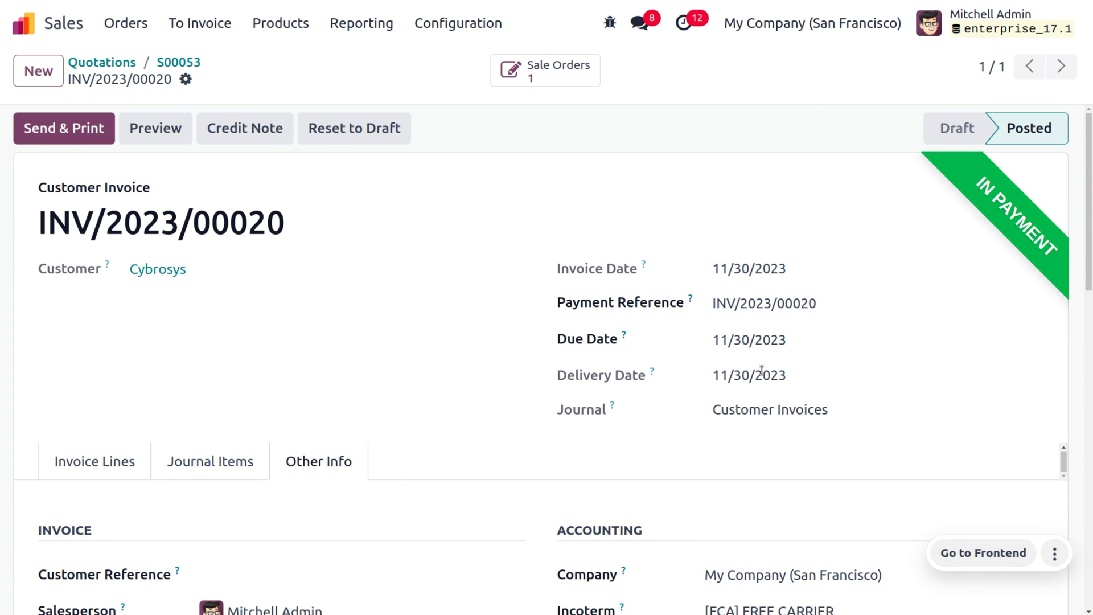
pyautogui.click(165, 129)
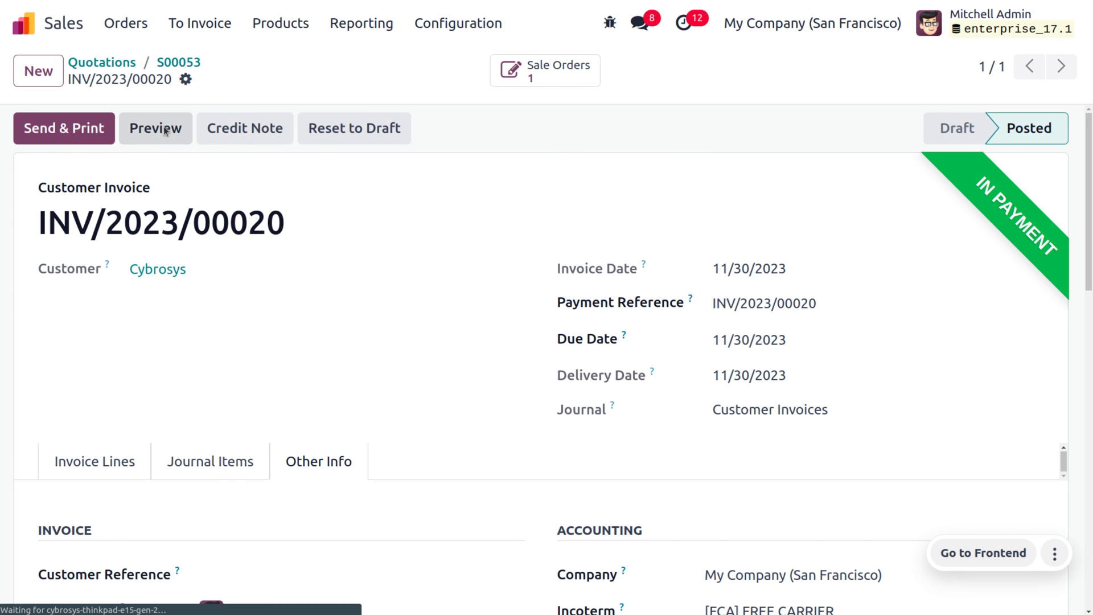
# Scroll through the portal preview of INV/2023/00020 to check the incoterm and $0.00 amount due.
pyautogui.scroll(-5, 583, 264)
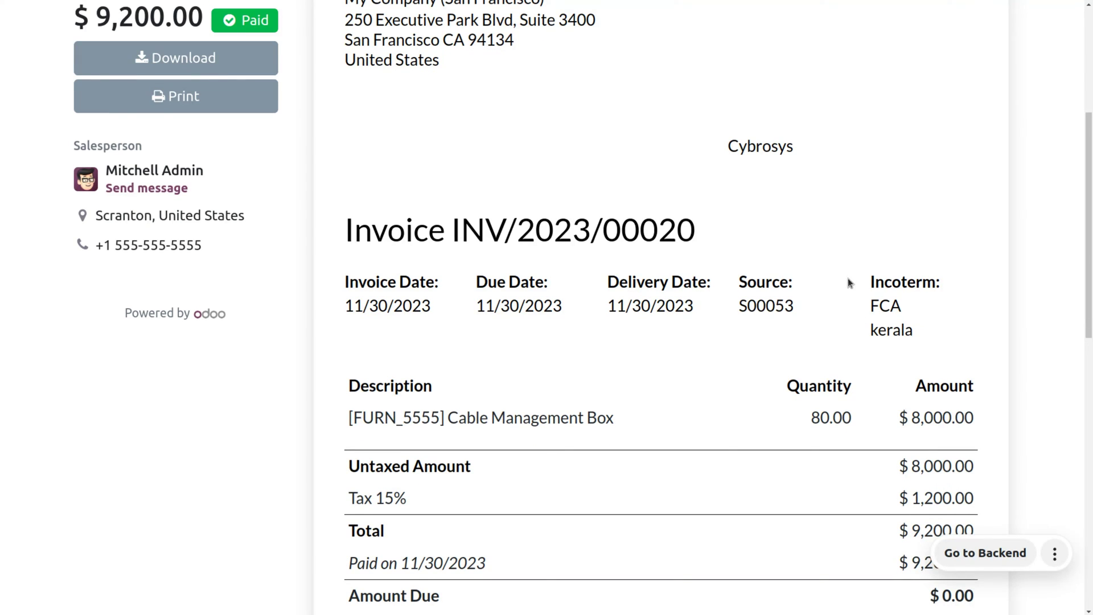
pyautogui.scroll(-6, 803, 405)
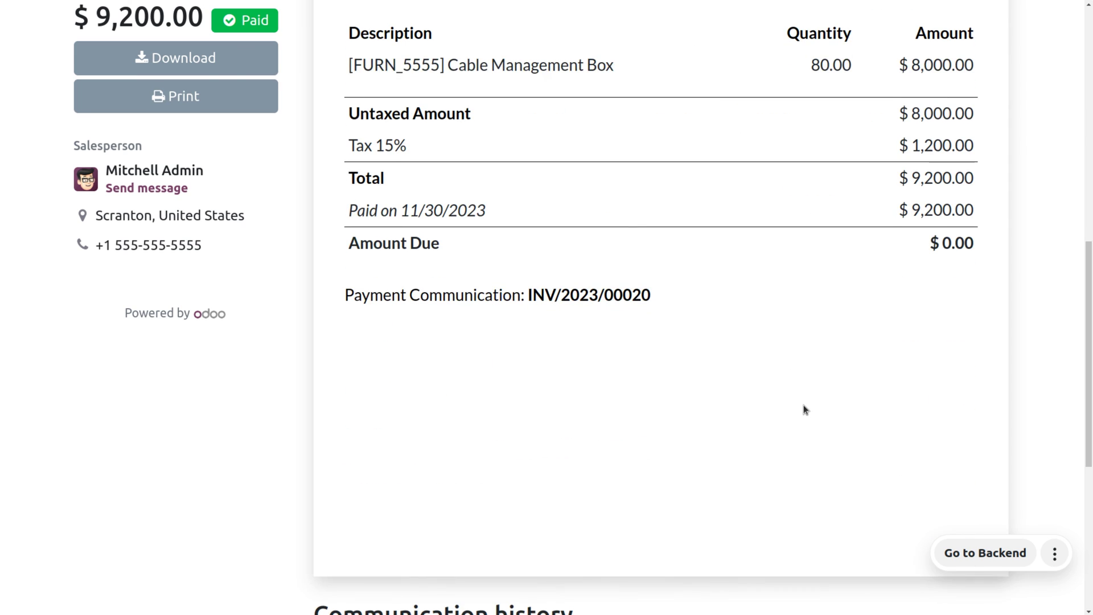
pyautogui.scroll(10, 804, 410)
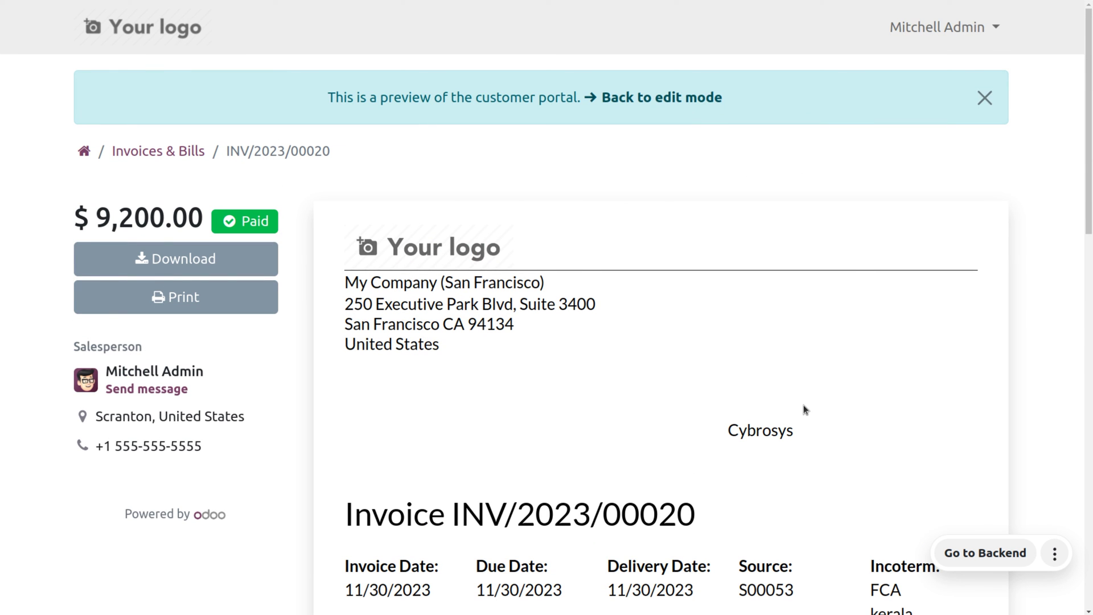